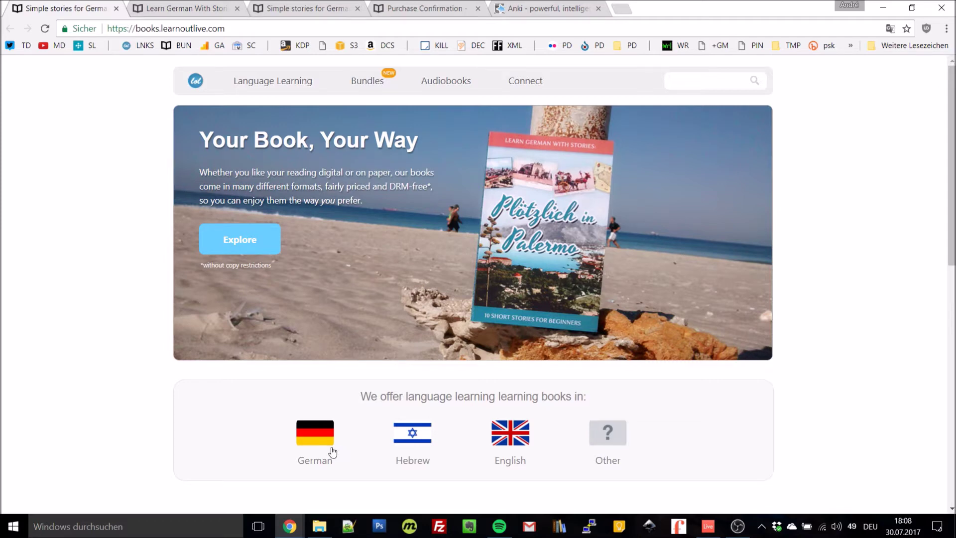
scroll(632, 428, down, 5)
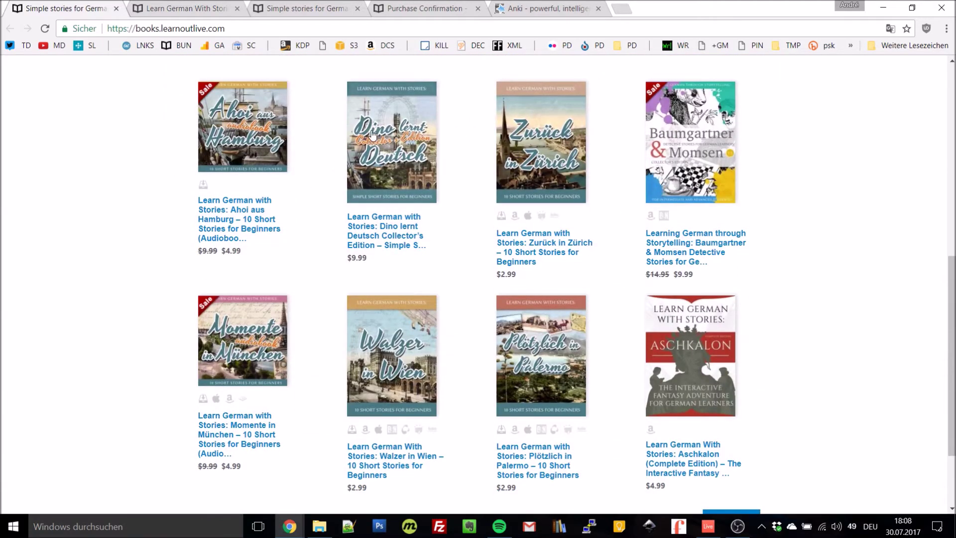
Step: View the Walzer in Wien product page with its Anki and Quizlet flashcard offer
click(201, 7)
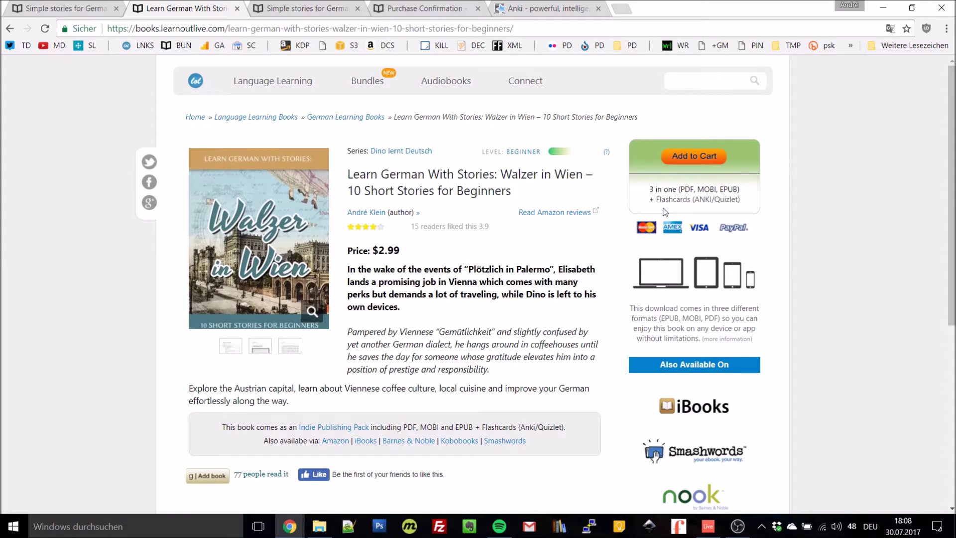
mouse_move(525, 81)
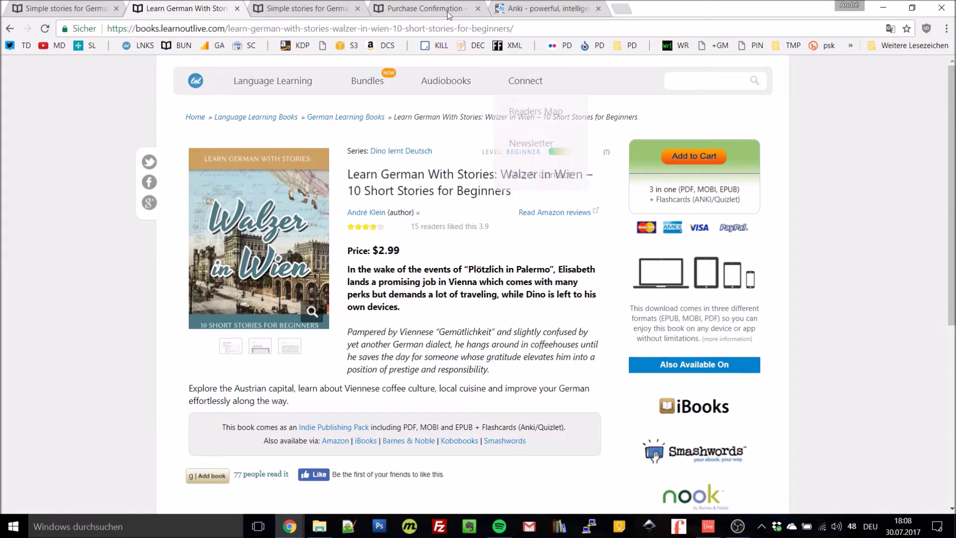
Step: Download DLD7_Walzer_in_Wien.zip from the purchase confirmation page and open it in 7-Zip
click(303, 7)
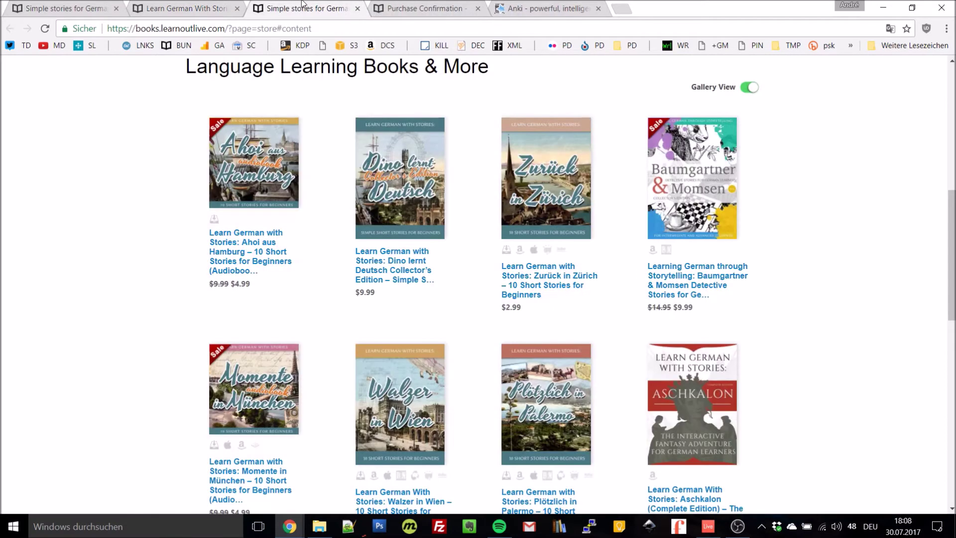
click(419, 7)
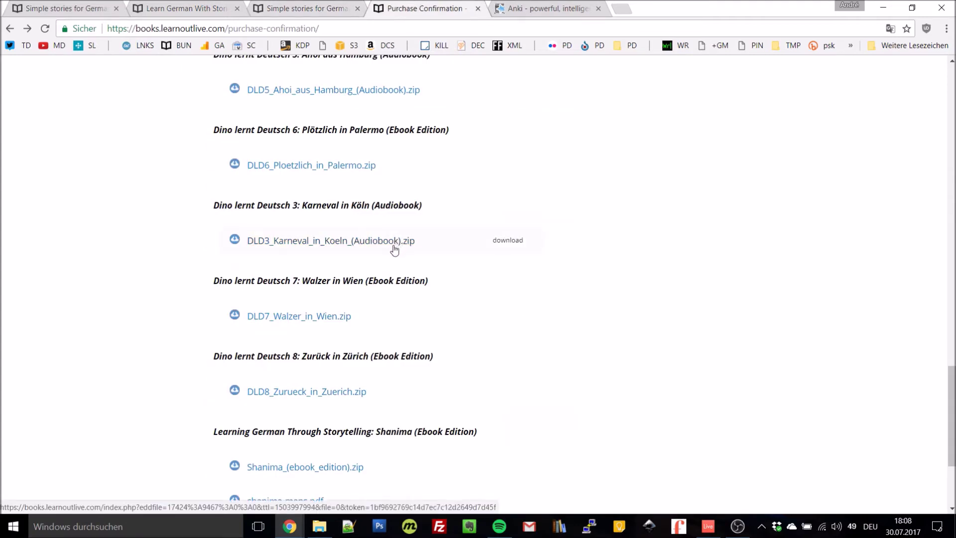
click(323, 318)
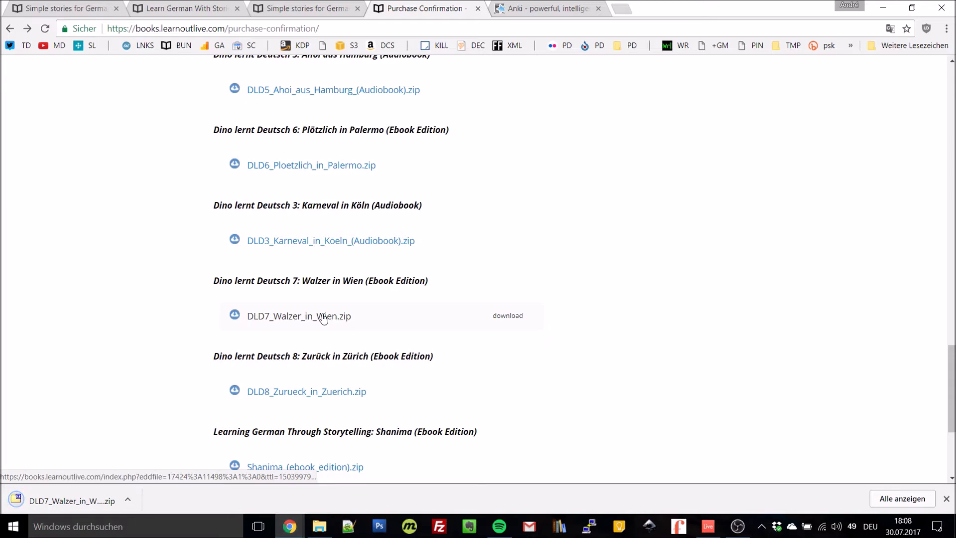
click(59, 501)
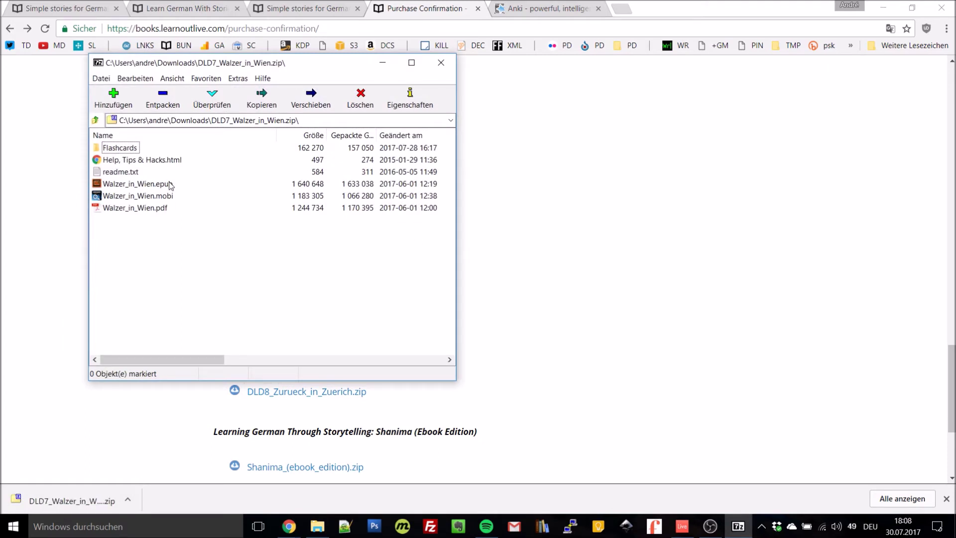
Step: Open the archive's Flashcards folder, which lists ANKI and how_to_use.txt
click(132, 150)
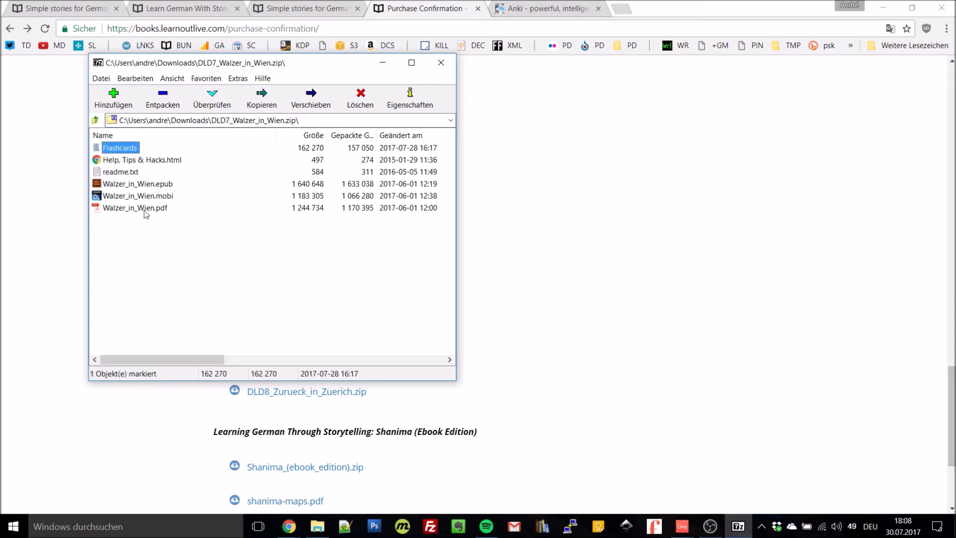
double_click(128, 152)
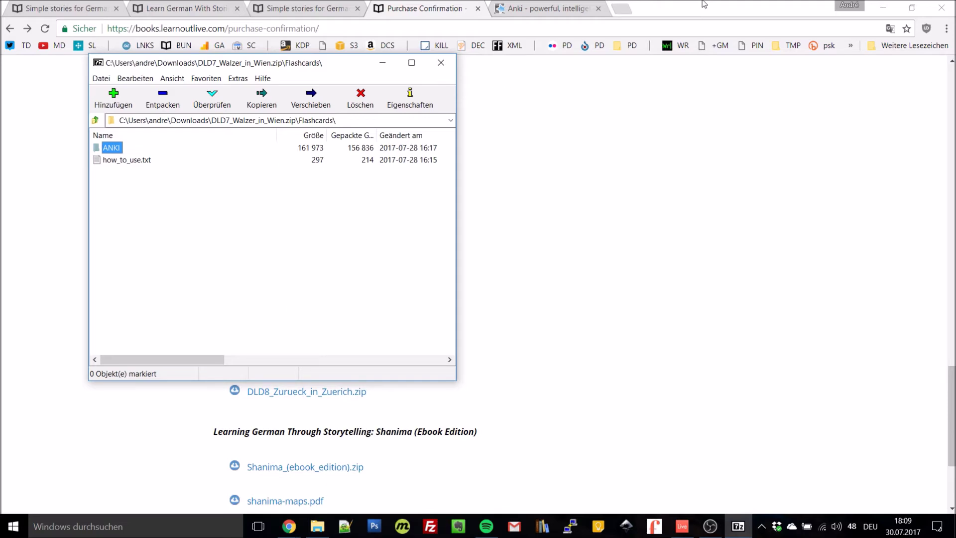
click(552, 8)
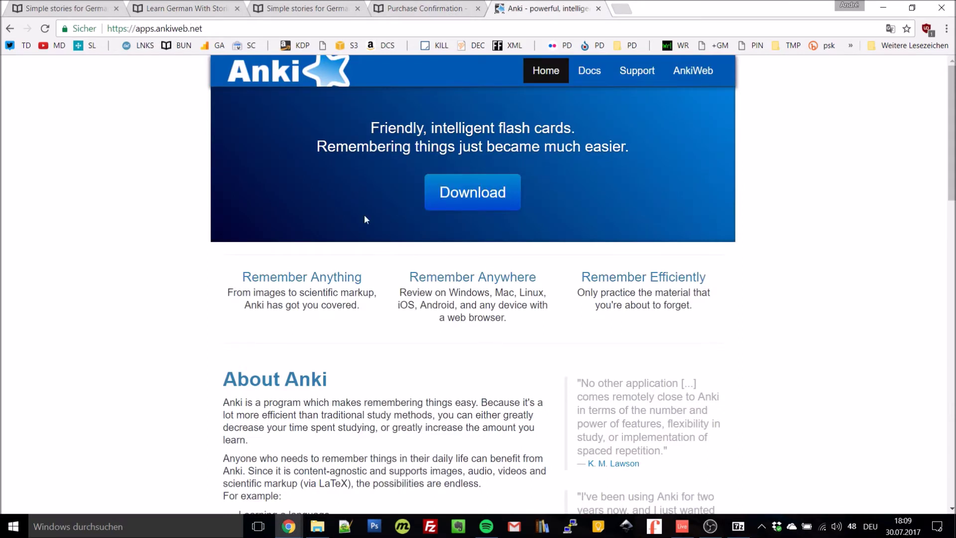
click(738, 526)
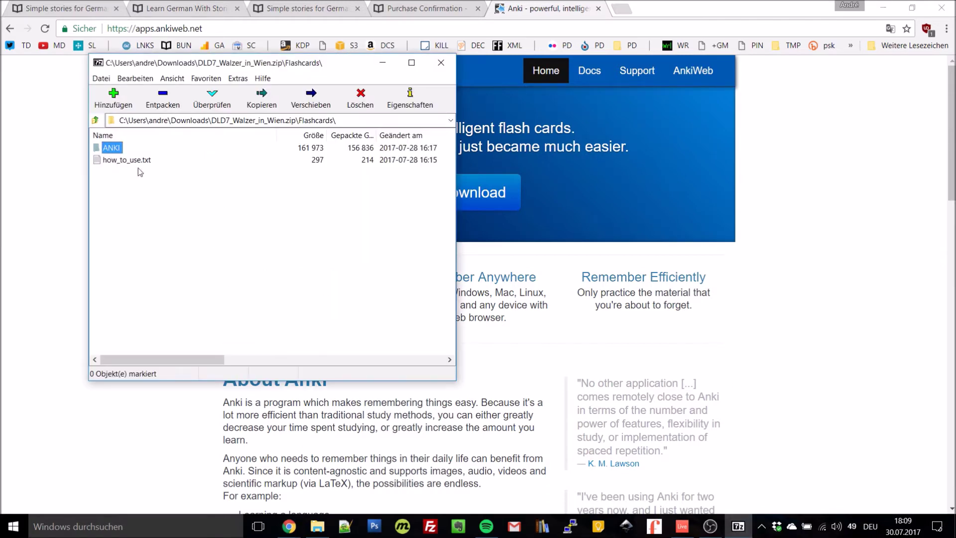
Step: Copy the ANKI folder into Downloads and open its first Walzer in Wien .apkg with Anki
click(318, 526)
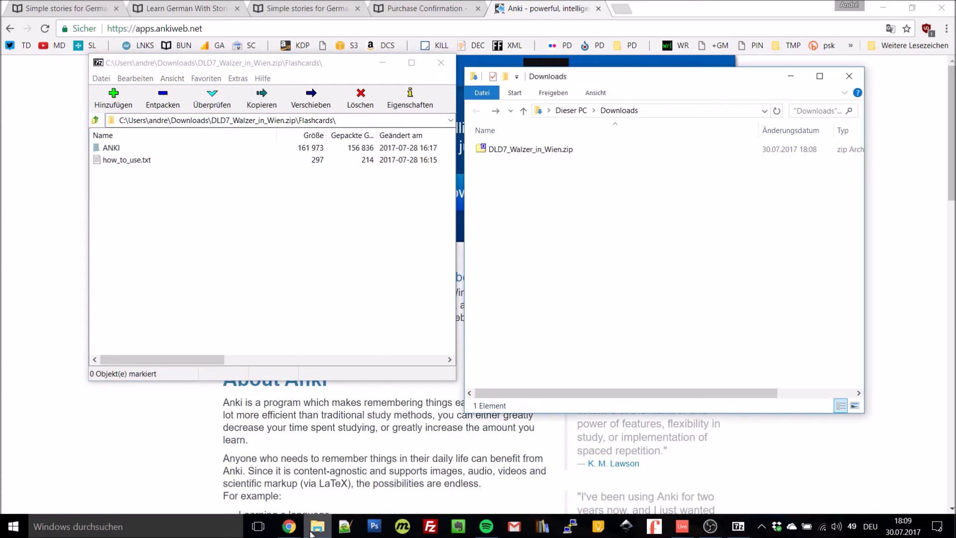
mouse_move(111, 150)
mouse_down()
mouse_move(534, 204)
mouse_move(561, 190)
mouse_up()
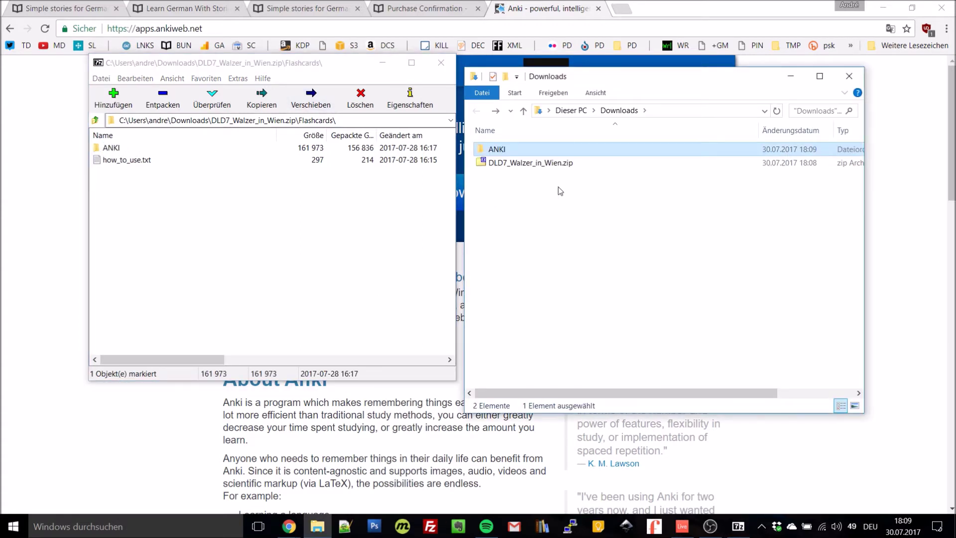
double_click(510, 150)
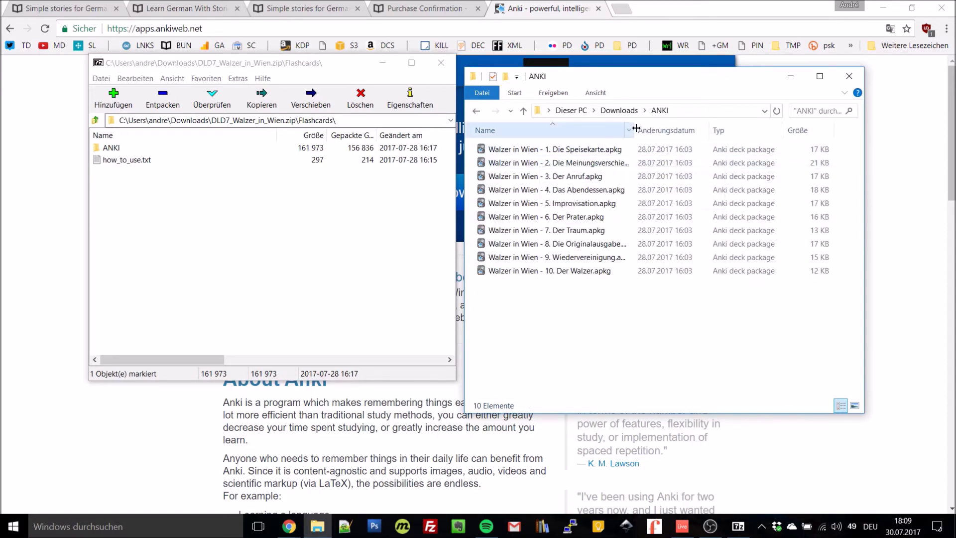
drag(635, 130, 656, 130)
click(609, 149)
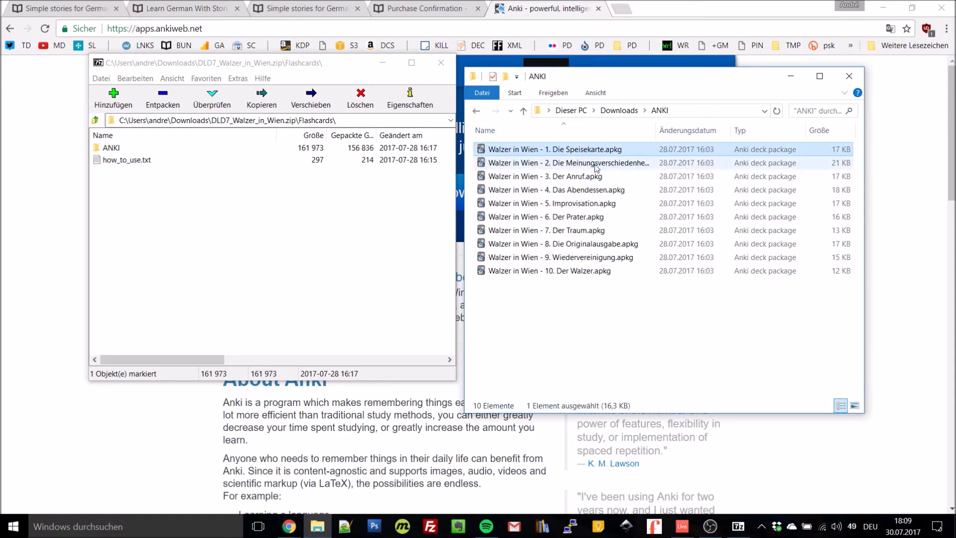
mouse_move(583, 150)
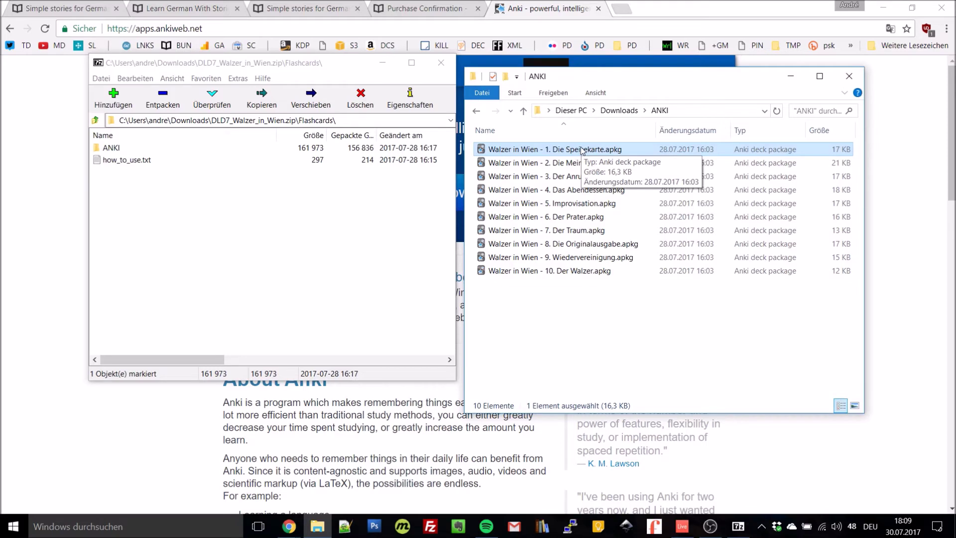
double_click(581, 150)
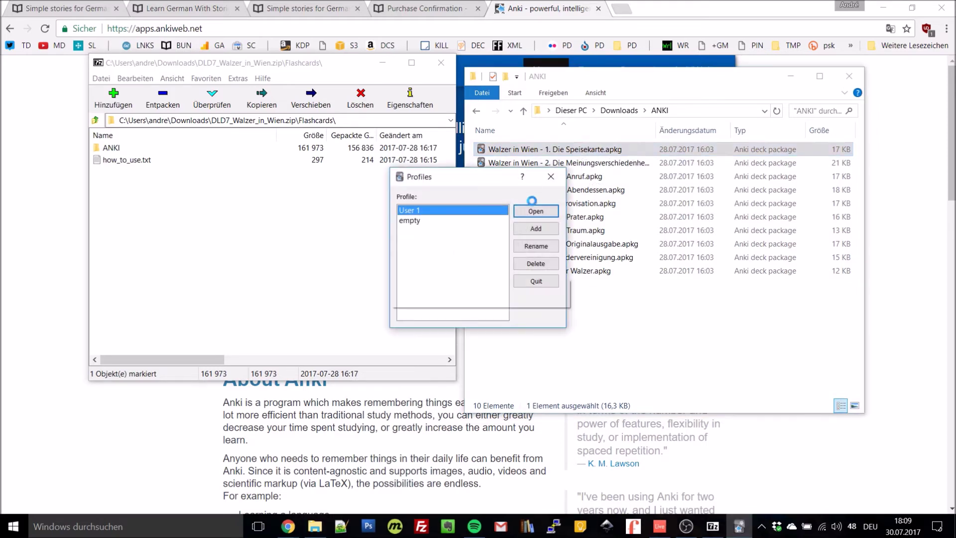
Step: Import the Speisekarte, Meinungsverschiedenheit and Anruf decks, then open the Speisekarte deck overview
double_click(488, 220)
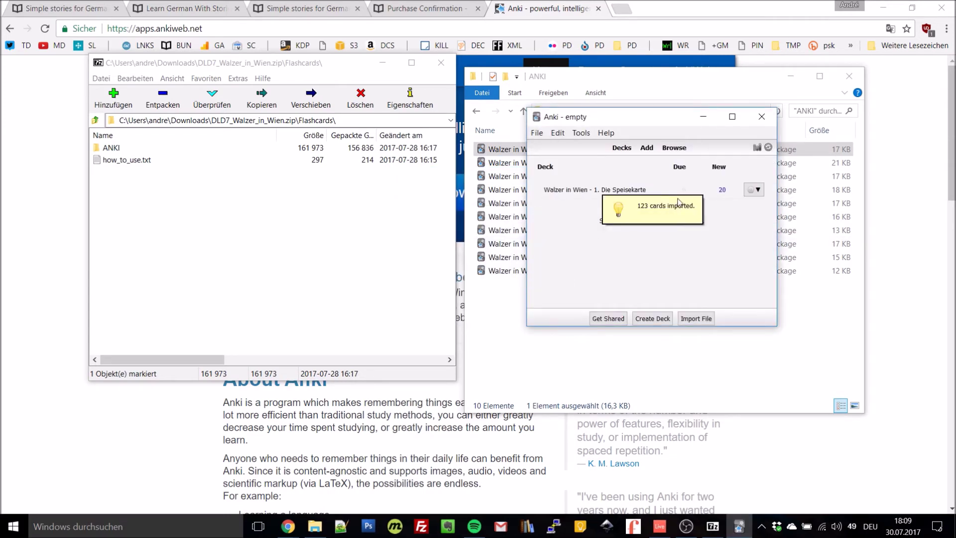
drag(634, 125, 259, 103)
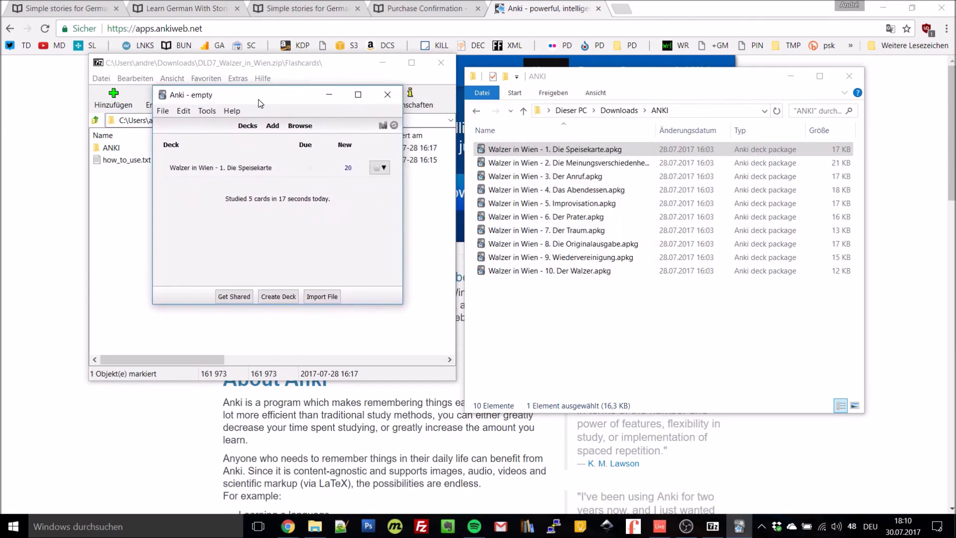
click(603, 165)
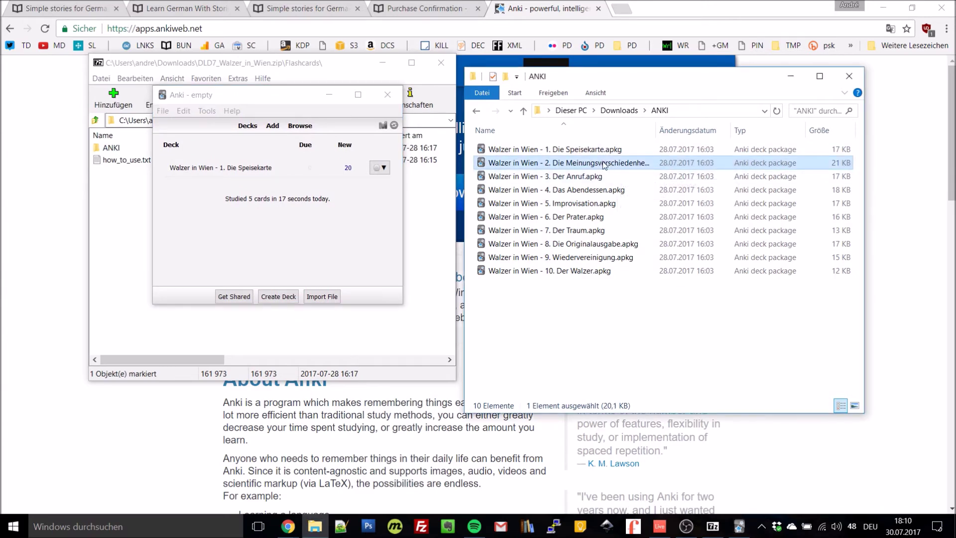
double_click(602, 165)
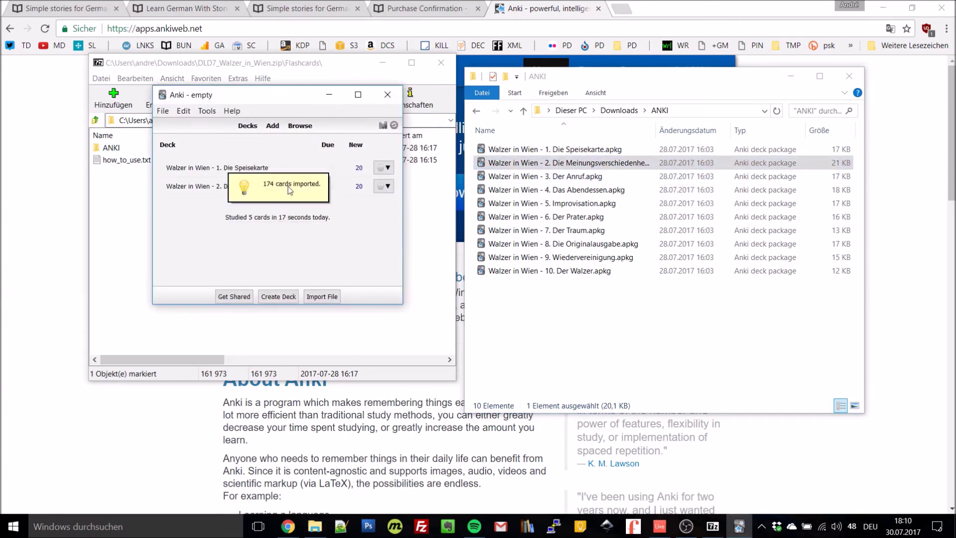
double_click(533, 178)
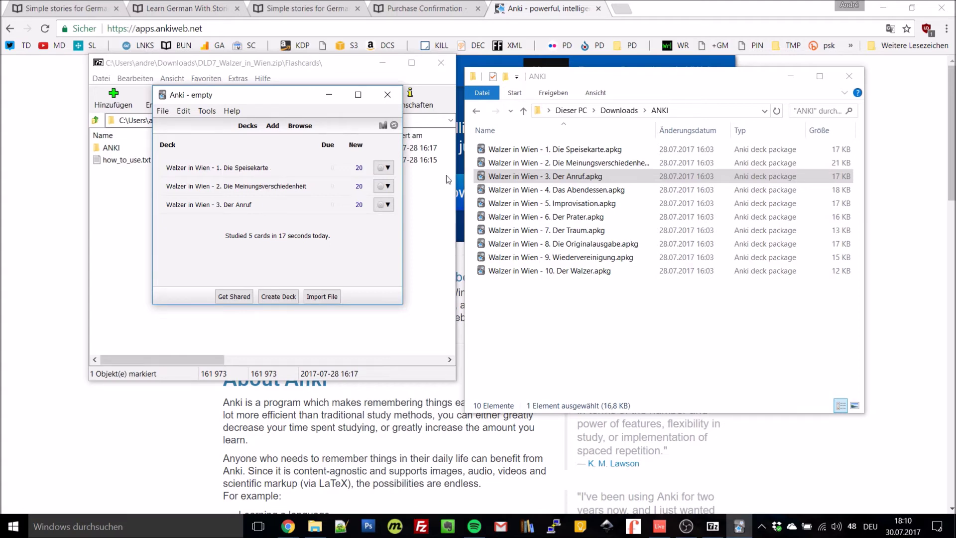
click(250, 168)
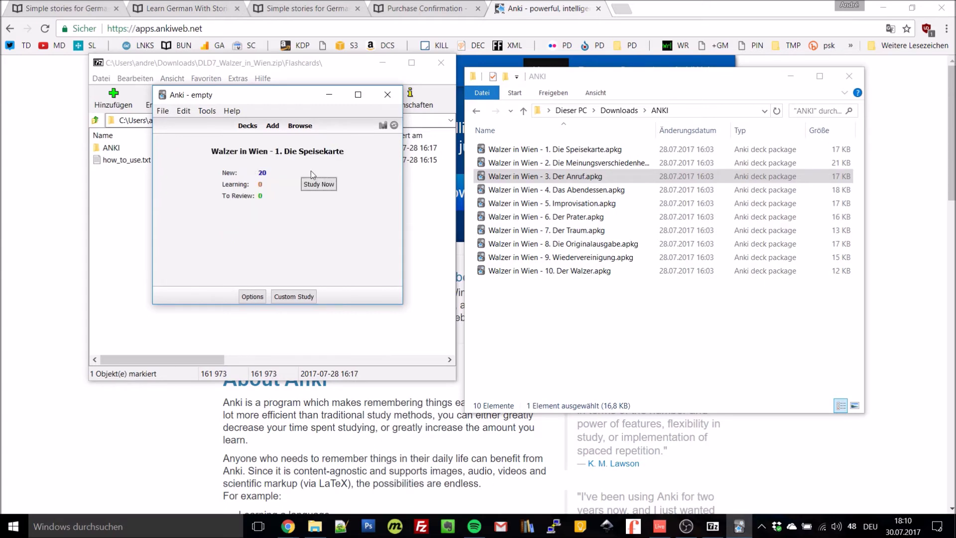
Step: Study the Speisekarte cards (mitten in Wien, Vierzimmerwohnung, viele) rating them Good, then close Anki
click(321, 186)
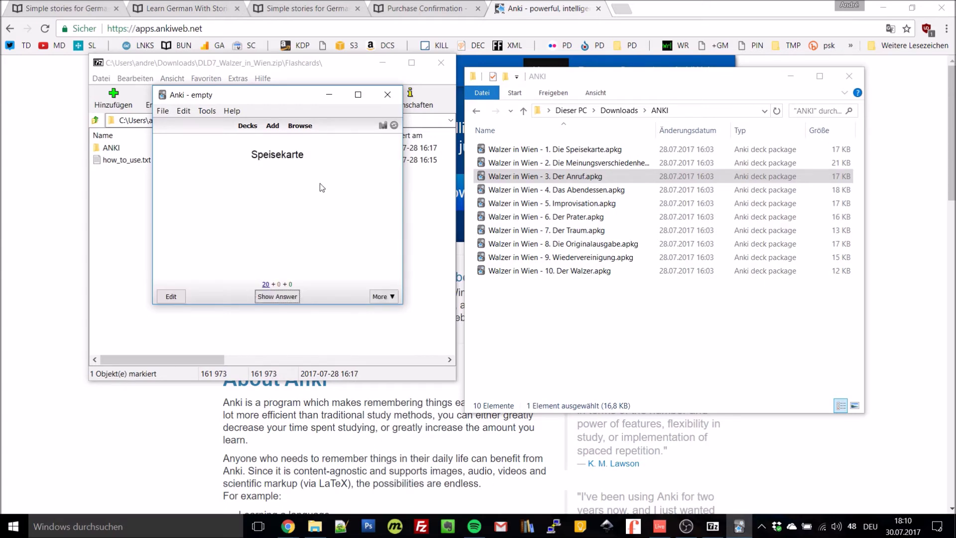
click(271, 300)
click(271, 301)
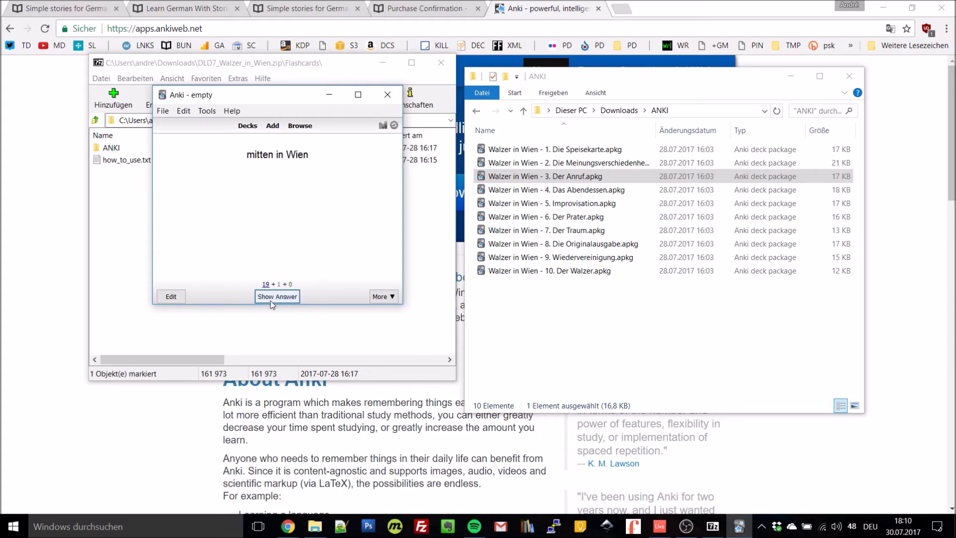
click(271, 301)
click(270, 303)
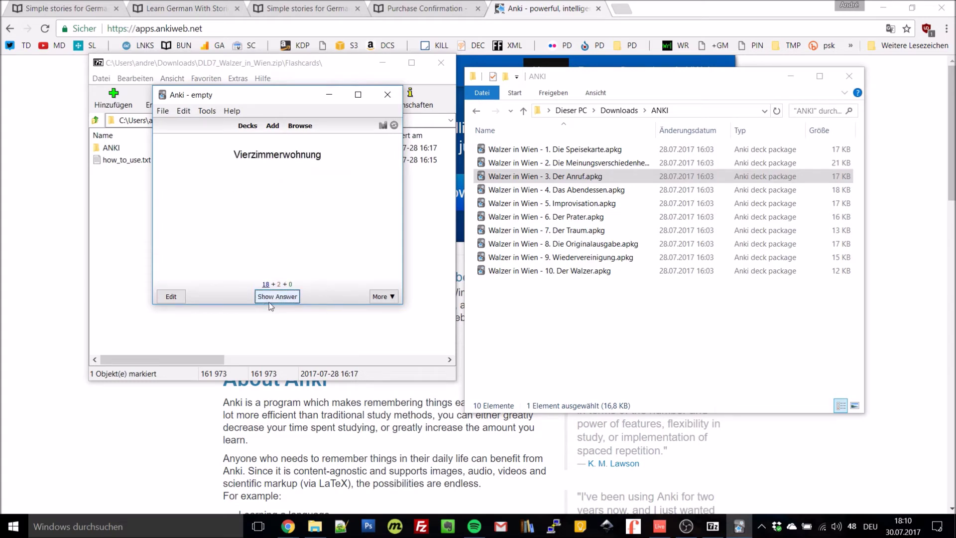
click(270, 301)
click(270, 301)
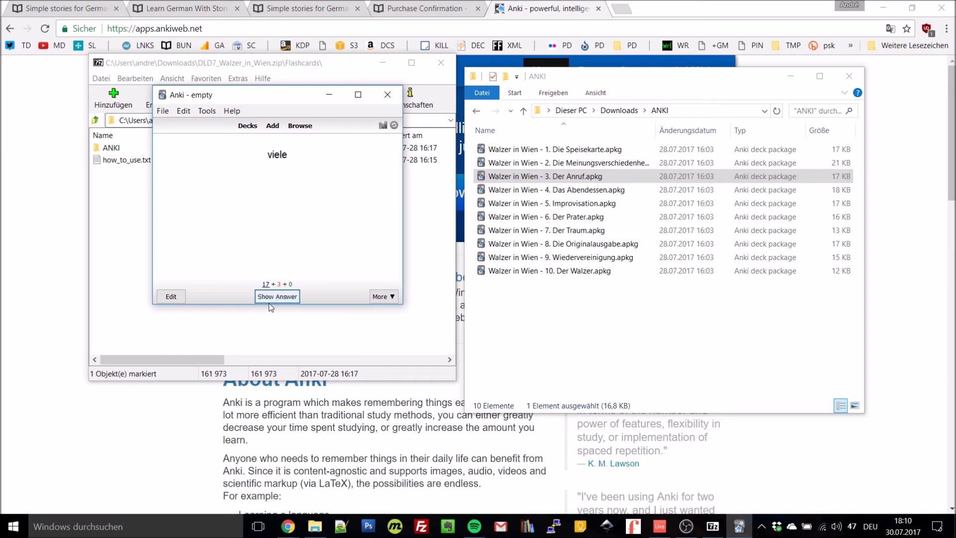
click(270, 301)
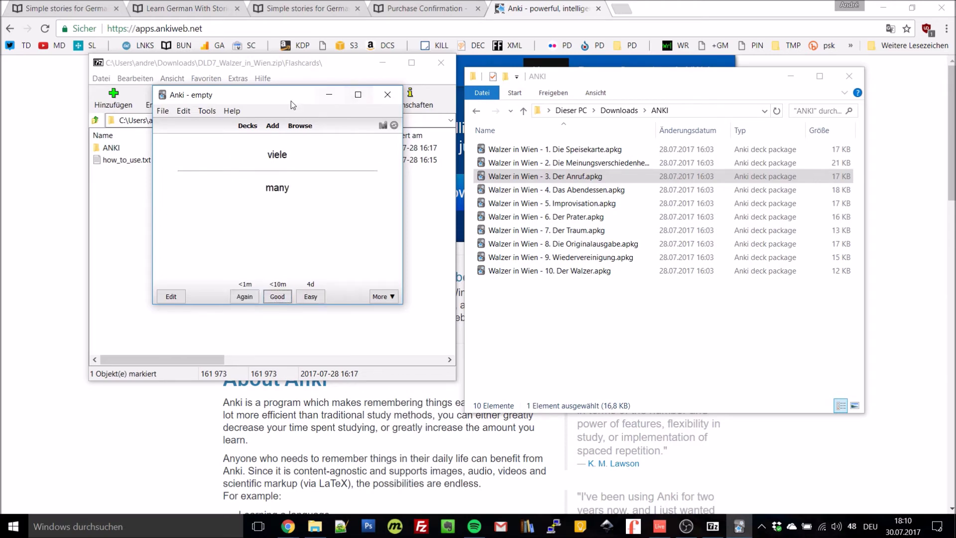
drag(275, 96, 668, 142)
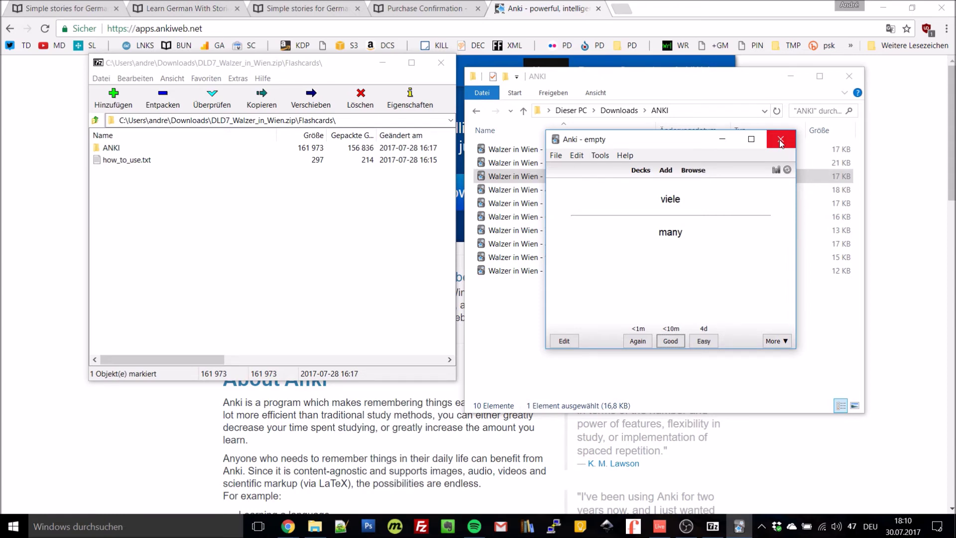
click(781, 140)
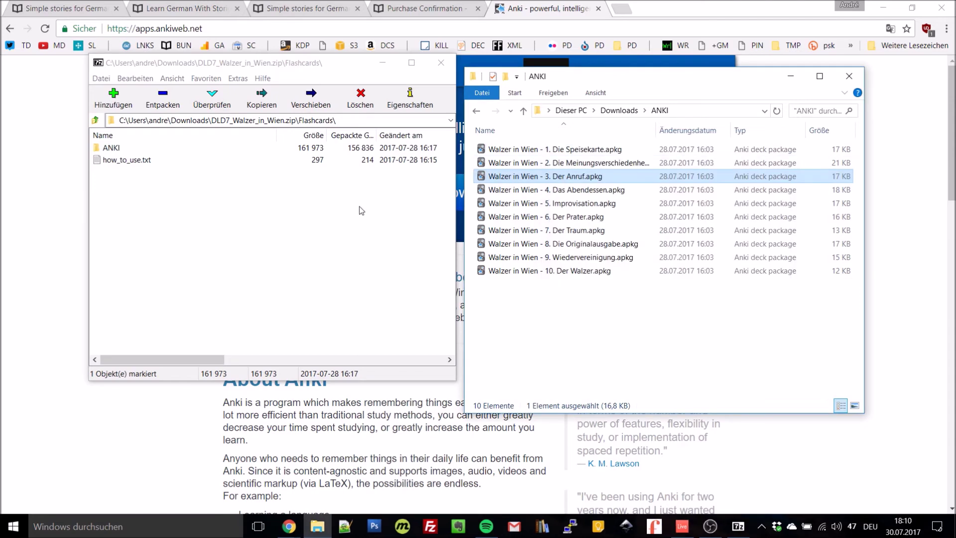
Step: Open how_to_use.txt in Notepad and highlight its Quizlet flashcard link
click(128, 162)
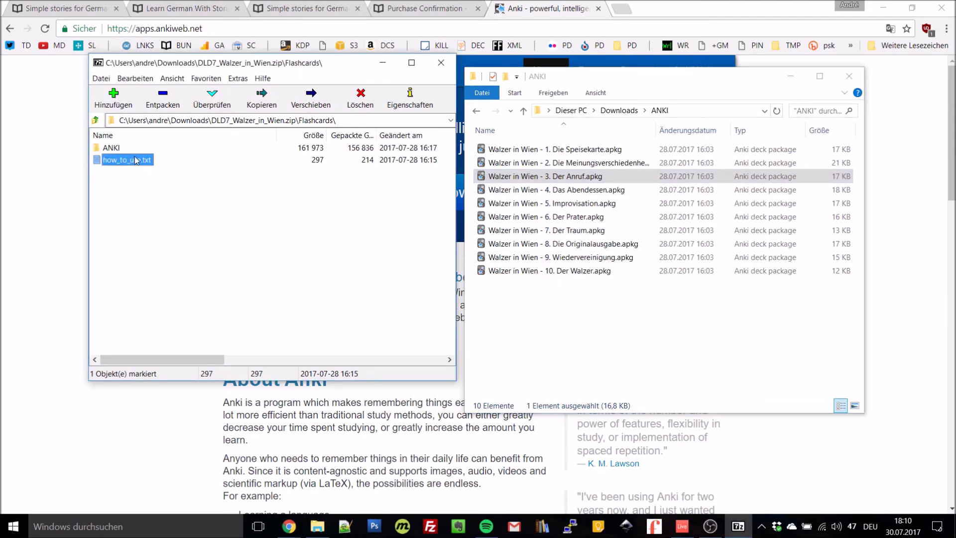
double_click(132, 163)
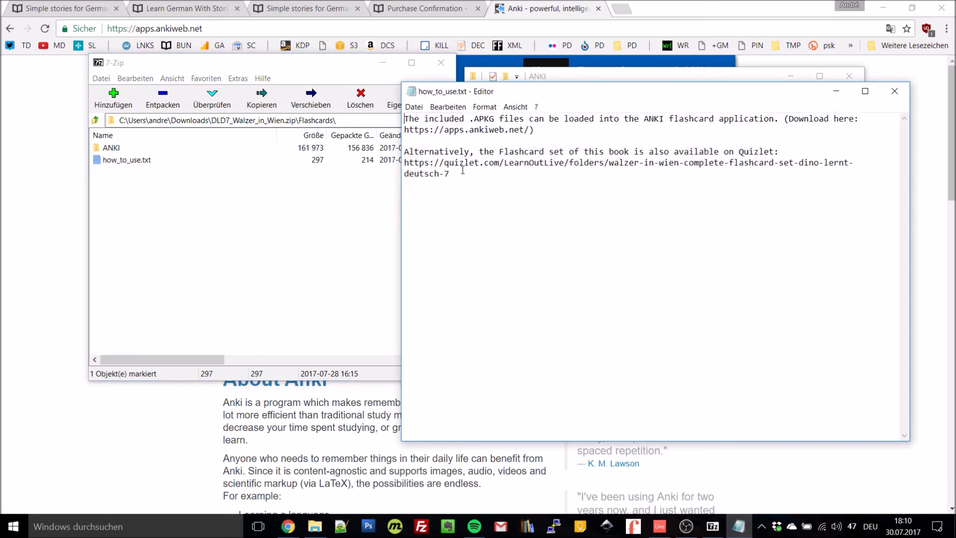
drag(451, 174, 400, 161)
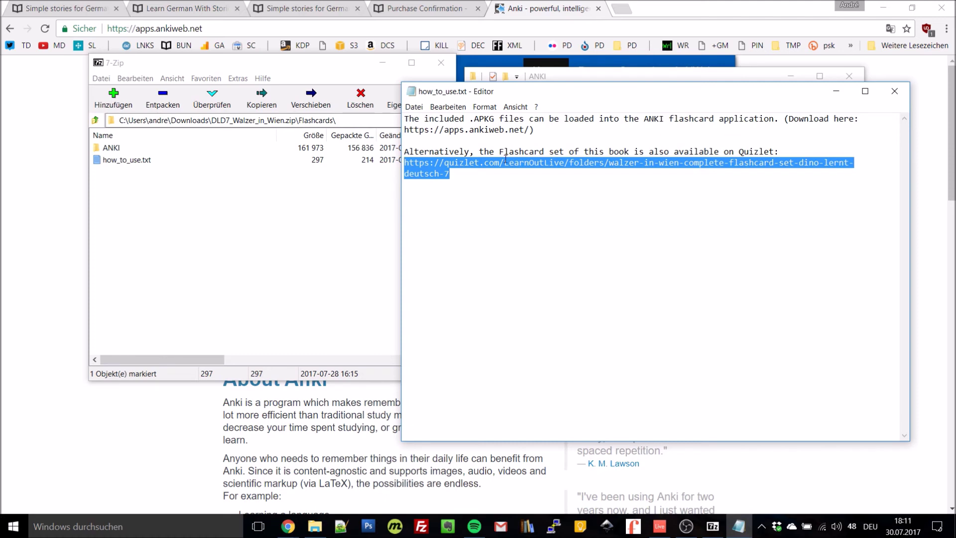
Step: Load the pasted Quizlet folder link in a new tab and open the '1. Die Speisekarte' set
click(622, 9)
text(https://quizlet.com/LearnOutLive/folders/walzer-in-wien-complete-flashcard-set-dino-lernt-deutsch-7)
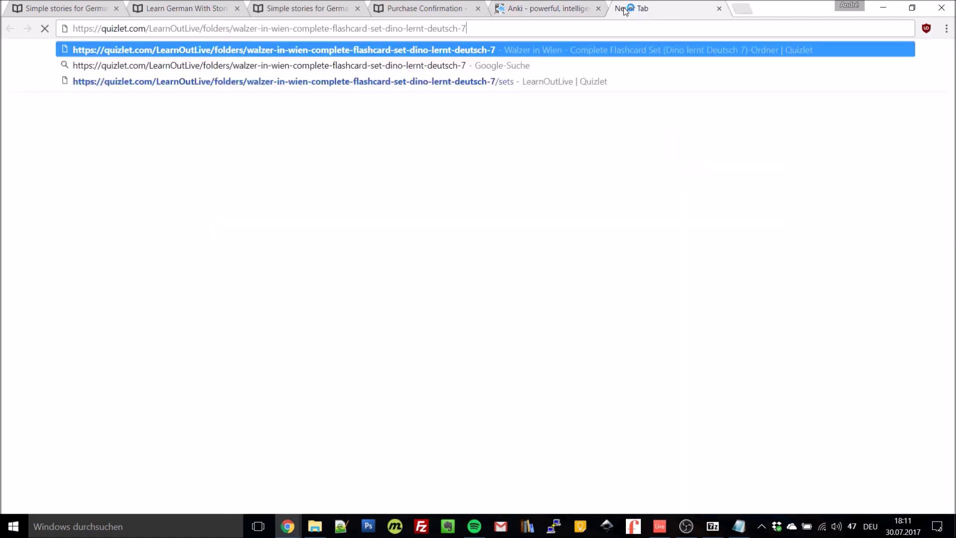
key(Return)
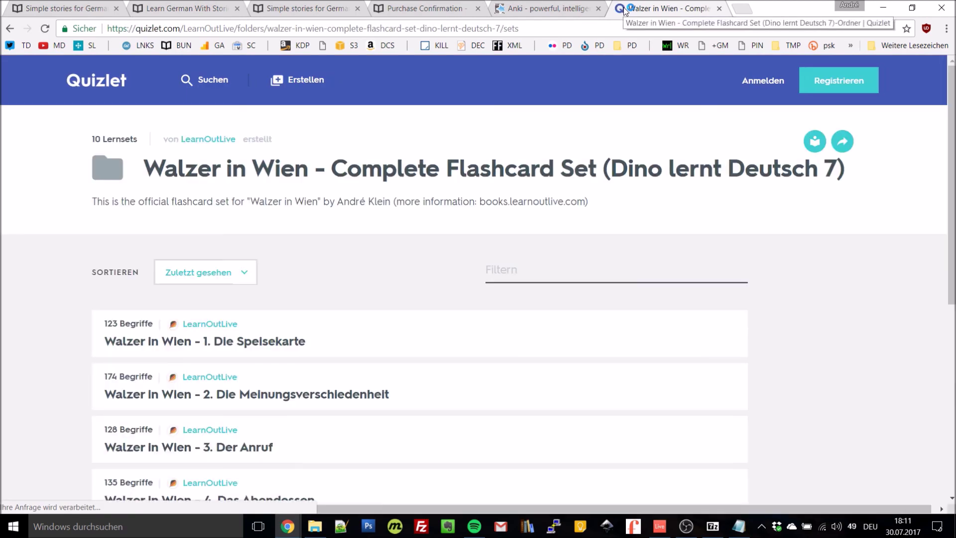
scroll(538, 192, down, 3)
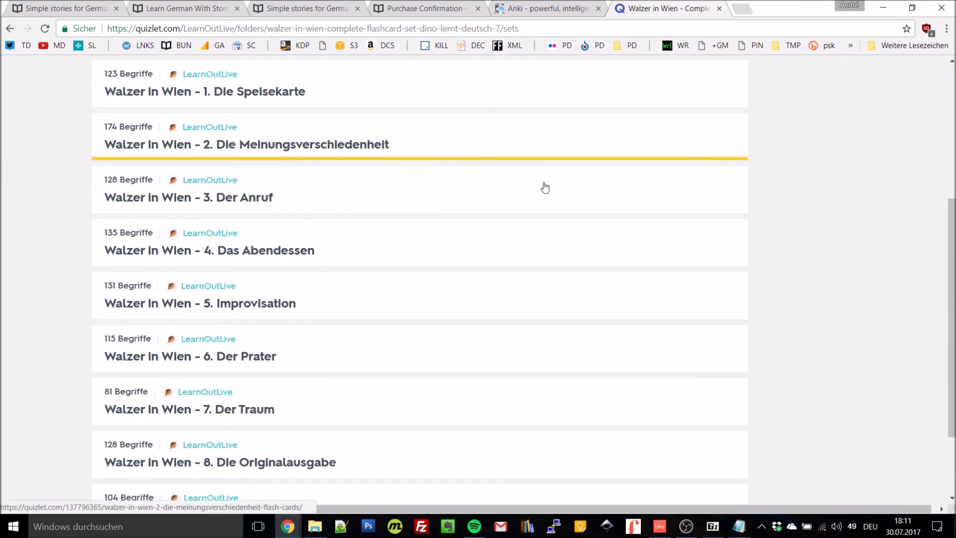
scroll(545, 187, down, 2)
scroll(545, 188, up, 2)
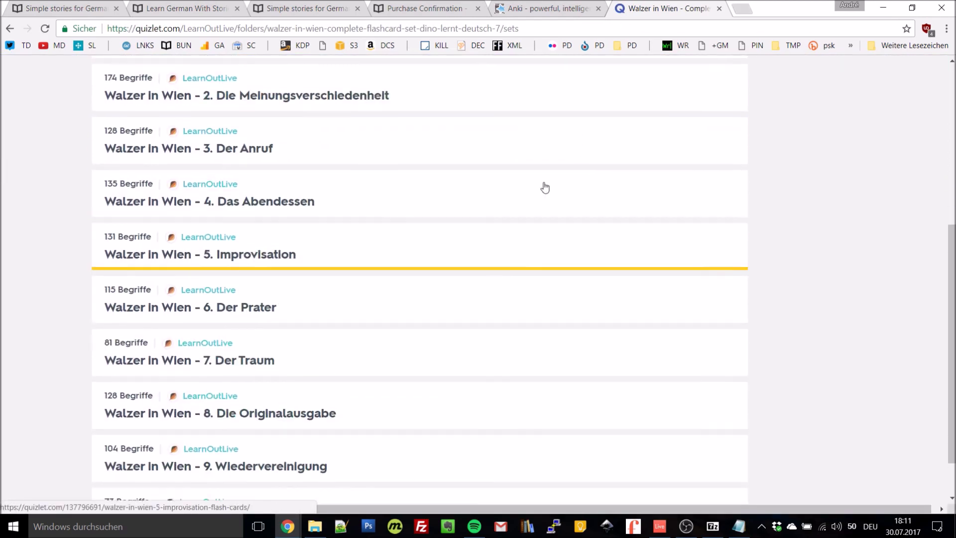
scroll(543, 188, up, 3)
click(288, 177)
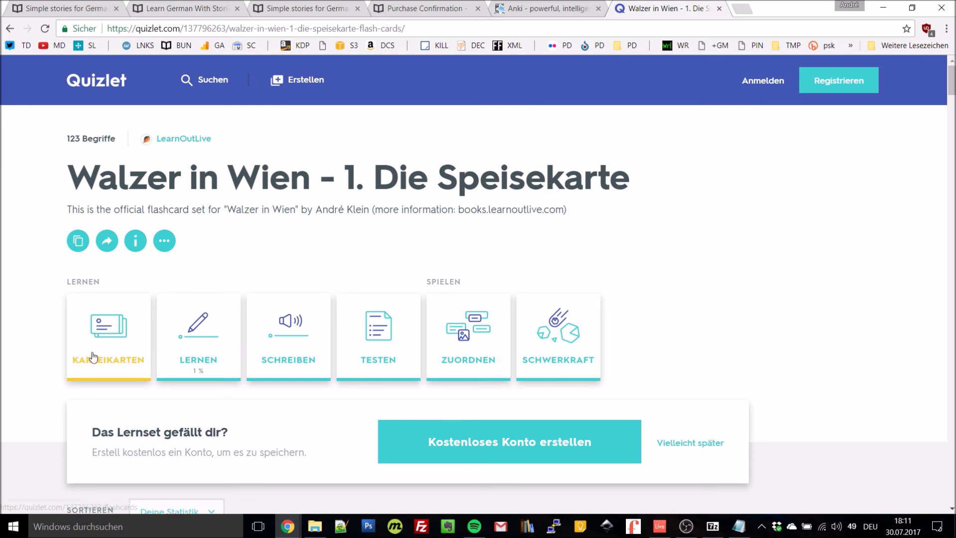
click(117, 337)
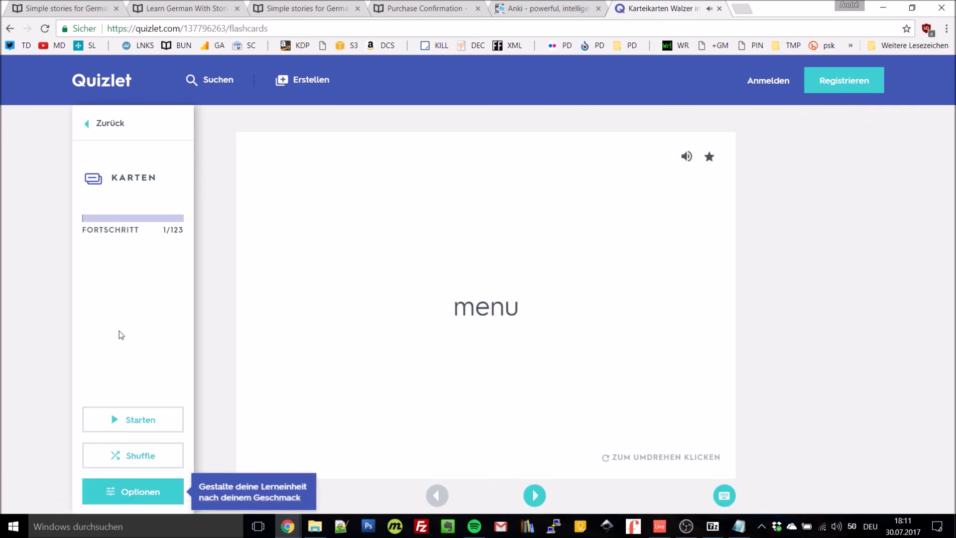
click(537, 496)
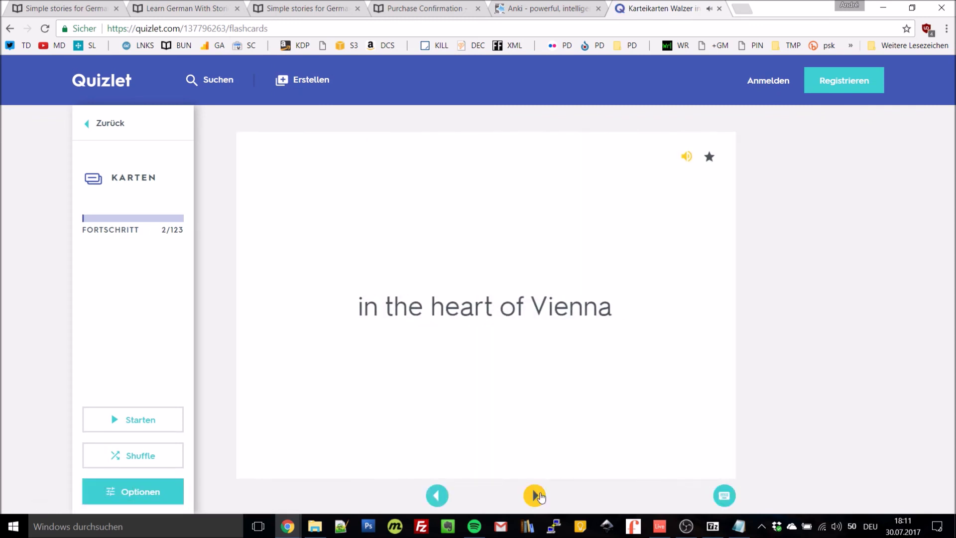
key(alt+Left)
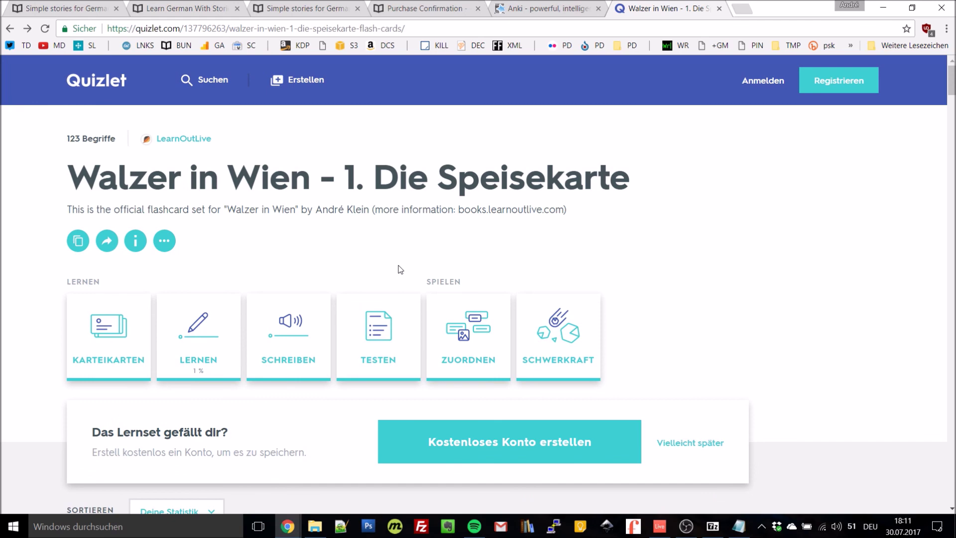